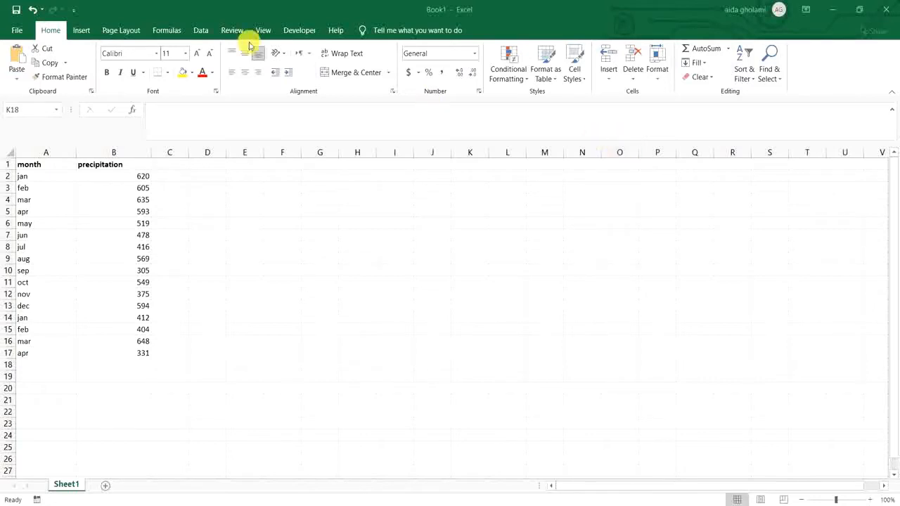
left_click(54, 164)
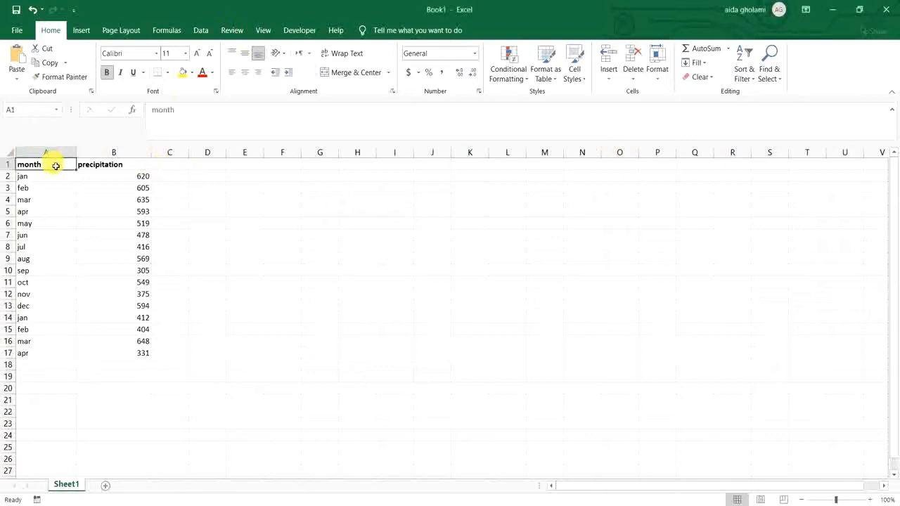
left_click(53, 179)
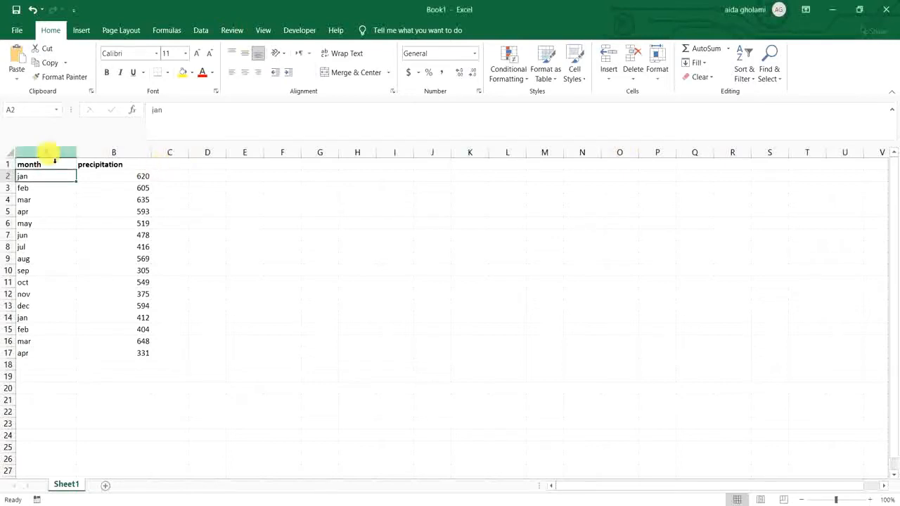
left_click(46, 152)
left_click(49, 179)
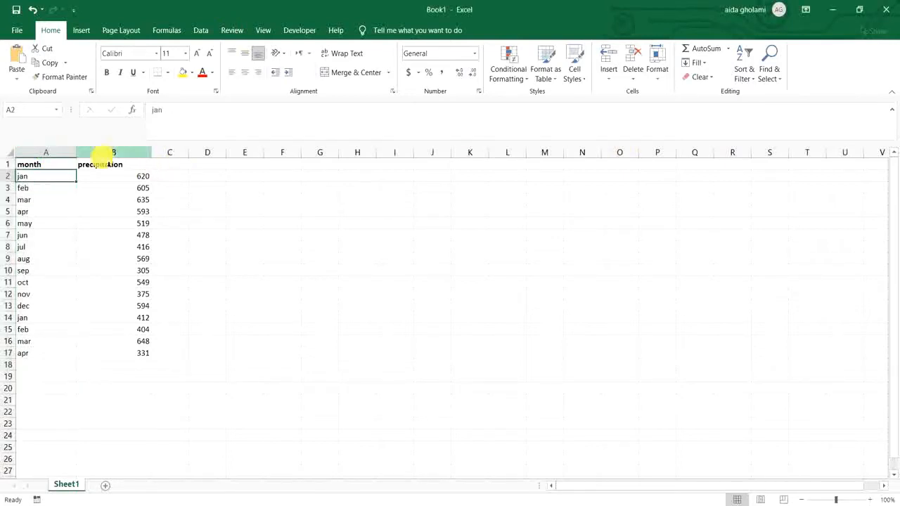
left_click(116, 153)
left_click(119, 176)
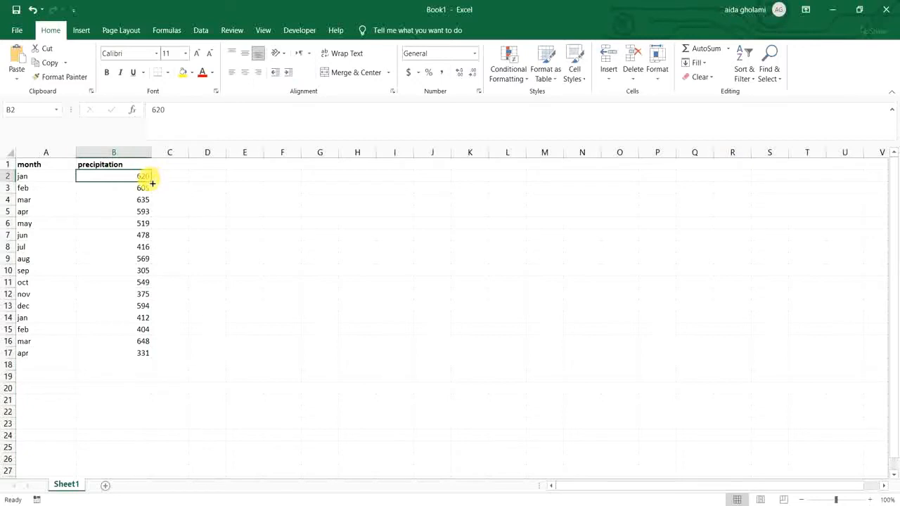
Step: Enter the text "less than" in cell D2 to start the first precipitation class label
left_click(223, 178)
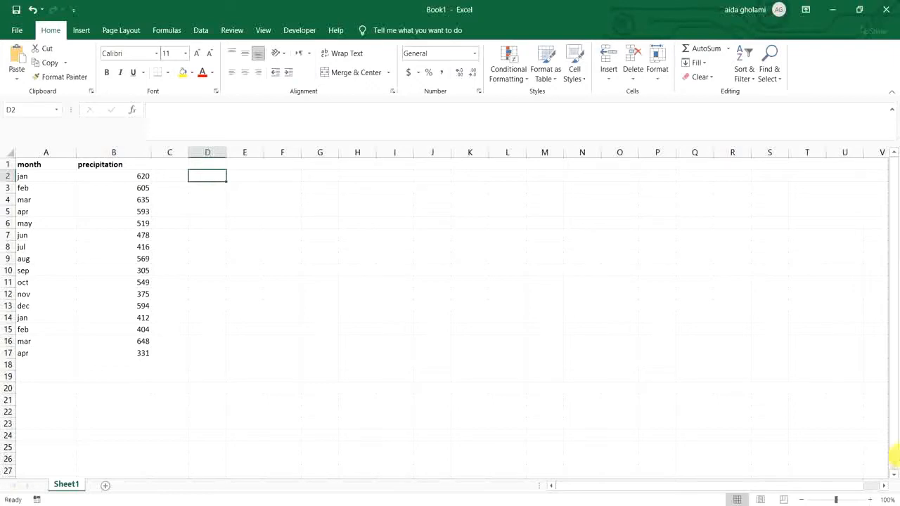
type("(ess")
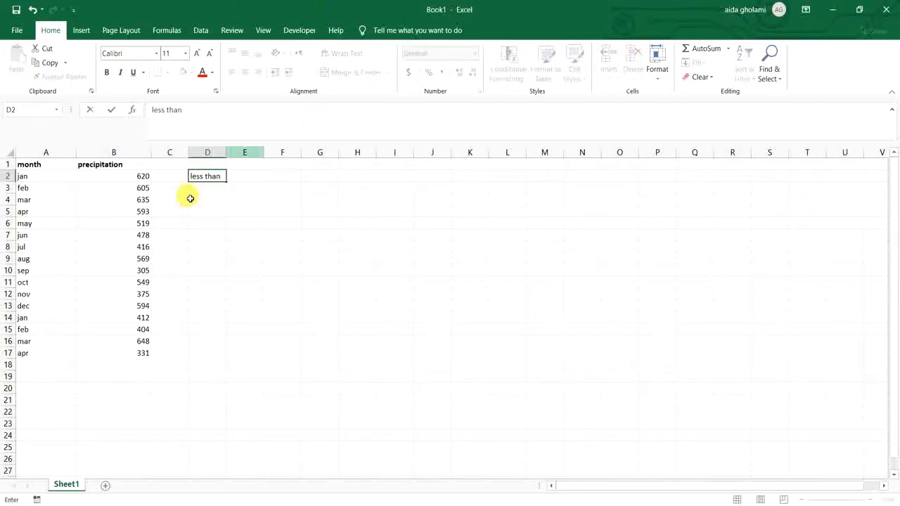
key("Return")
Step: Calculate the minimum precipitation of B2:B17 in cell D3 with the MIN function
type("=m")
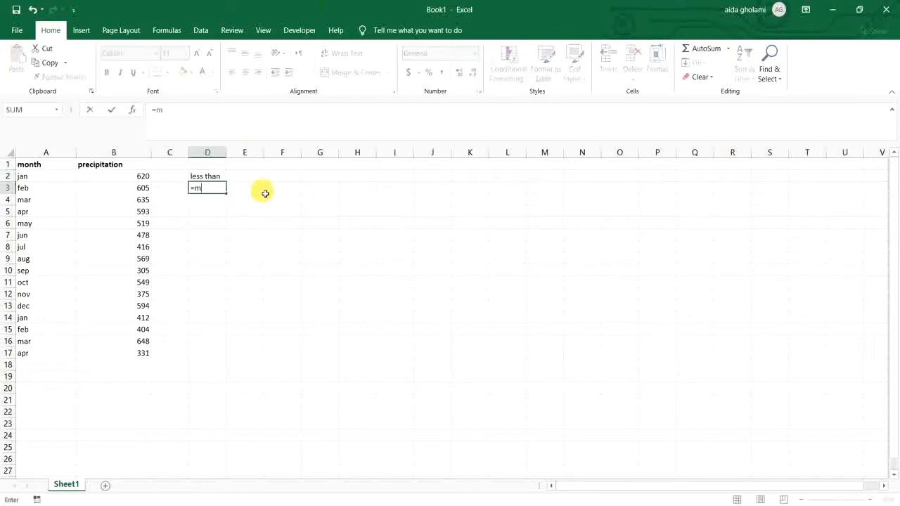
type("in")
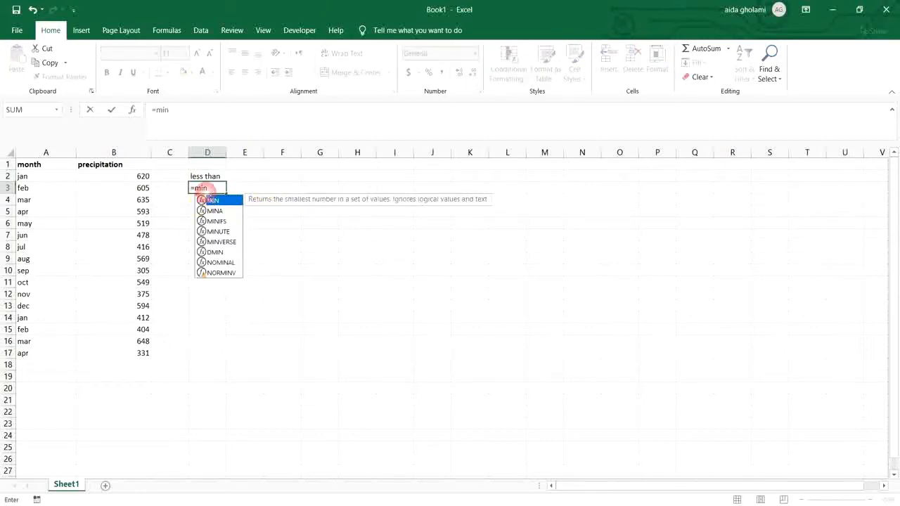
double_click(210, 200)
left_click_drag(140, 177, 130, 353)
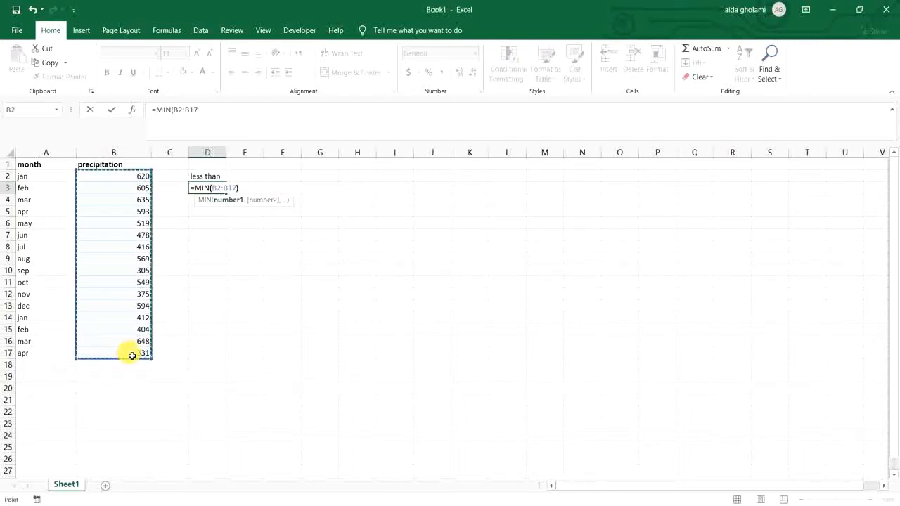
key("Return")
Step: Complete the class label in cell D2 so it reads "less than 300"
double_click(216, 176)
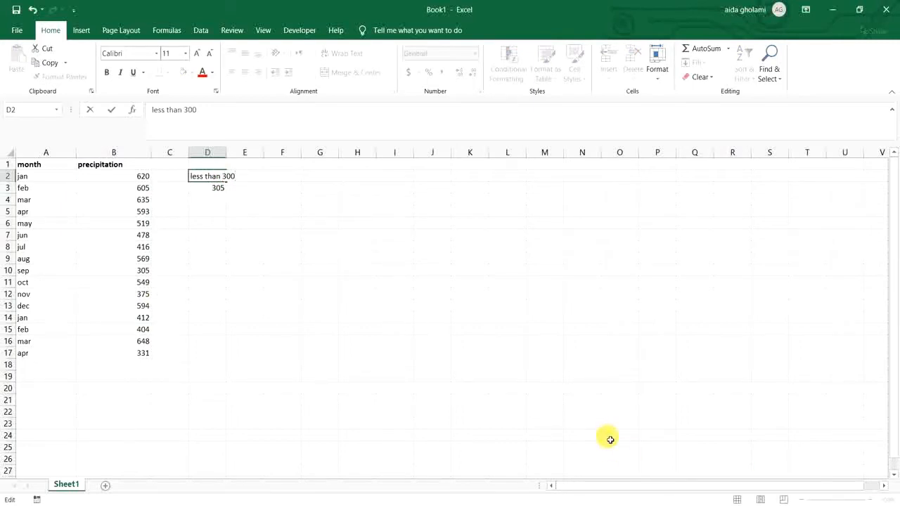
type("300")
left_click(228, 198)
Step: Clear the MIN formula from cell D3 and widen column D to fit the label text
left_click(220, 191)
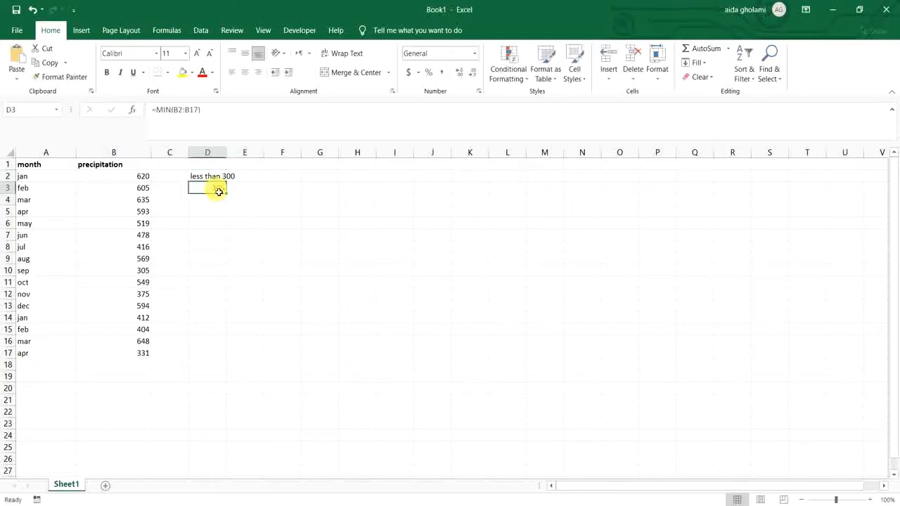
left_click(222, 181)
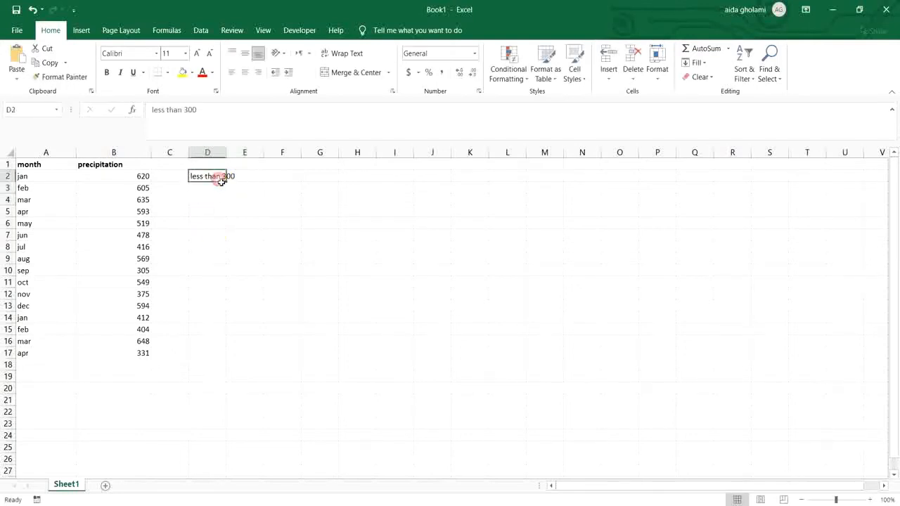
left_click_drag(227, 152, 248, 152)
left_click(222, 199)
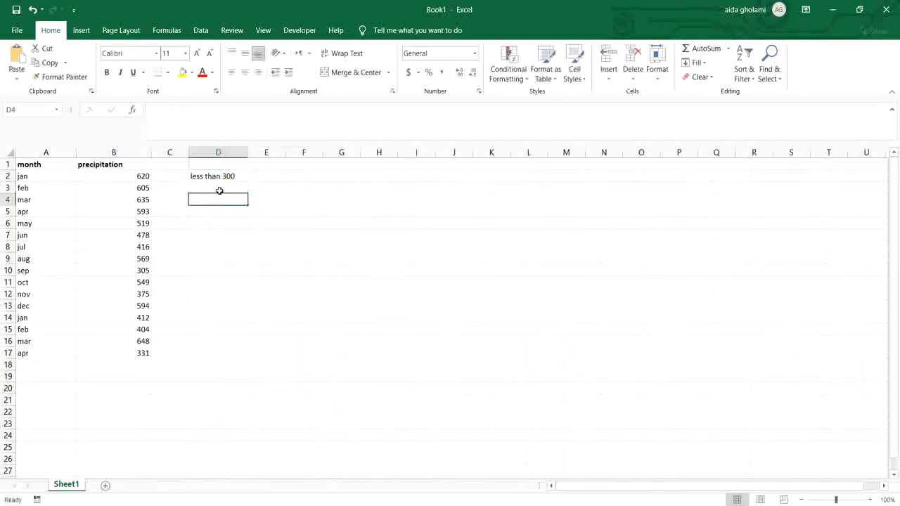
Step: Enter the class labels 300-400, 400-500, 500-600 and "more than 600" in cells D3 to D6
left_click(220, 191)
type("3")
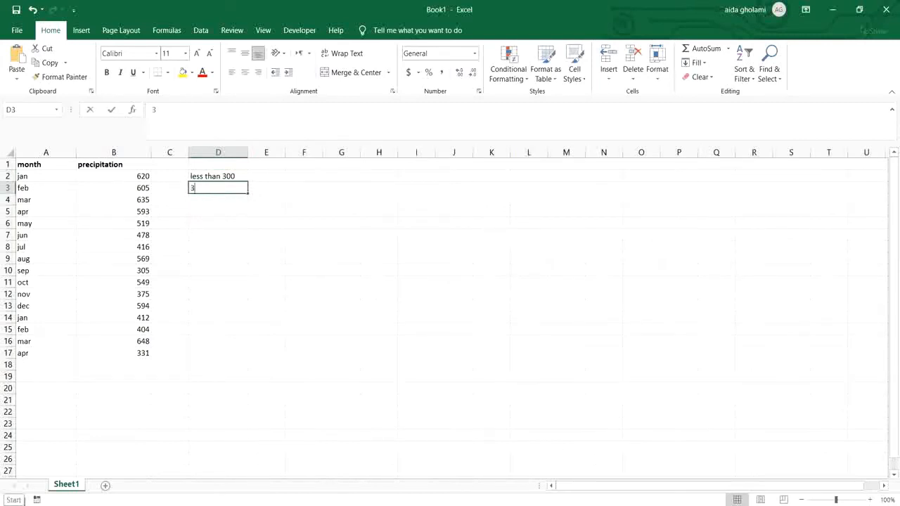
type("00")
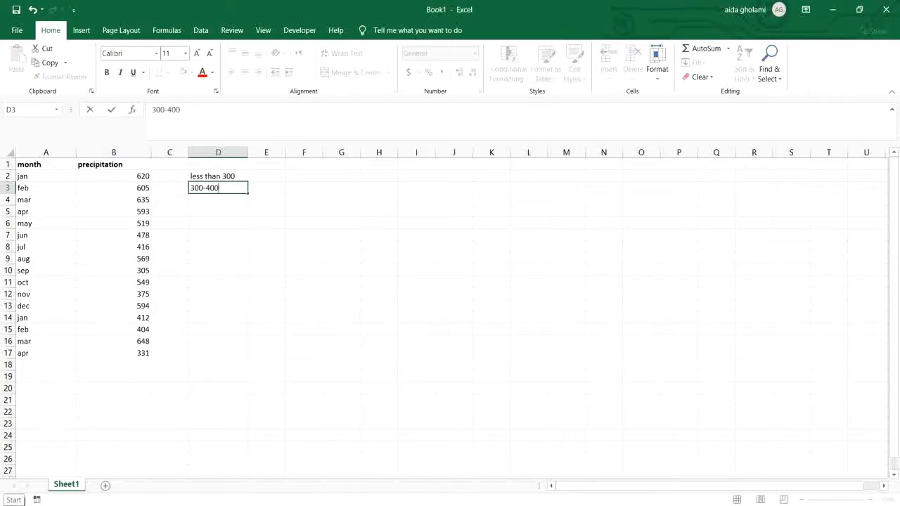
type("-400")
key("Return")
type("400-500")
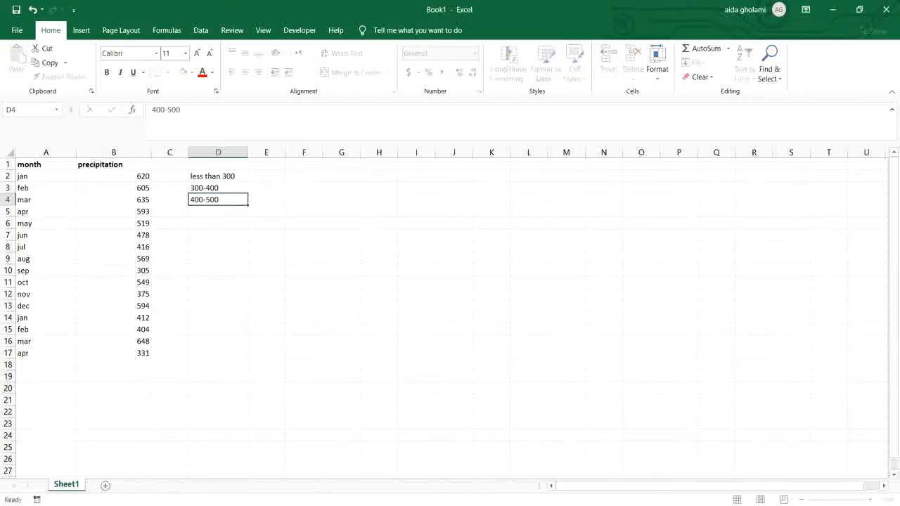
key("Return")
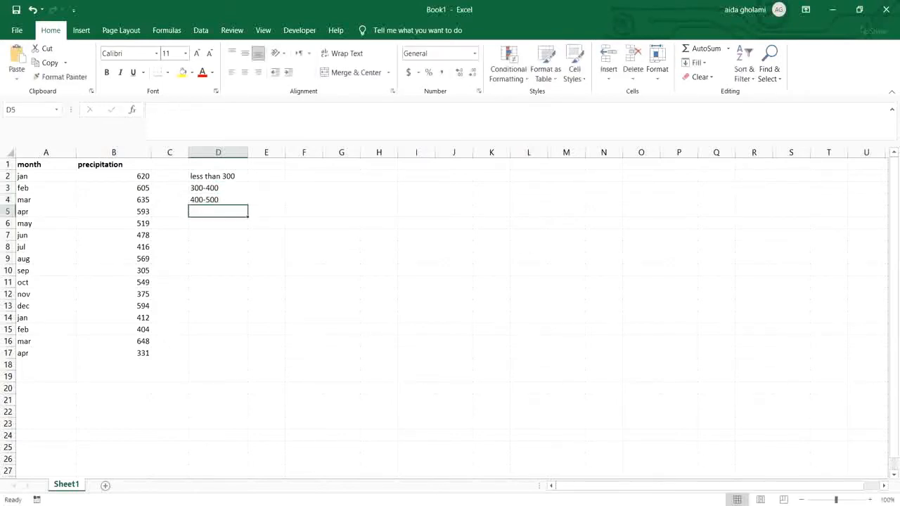
type("500-600")
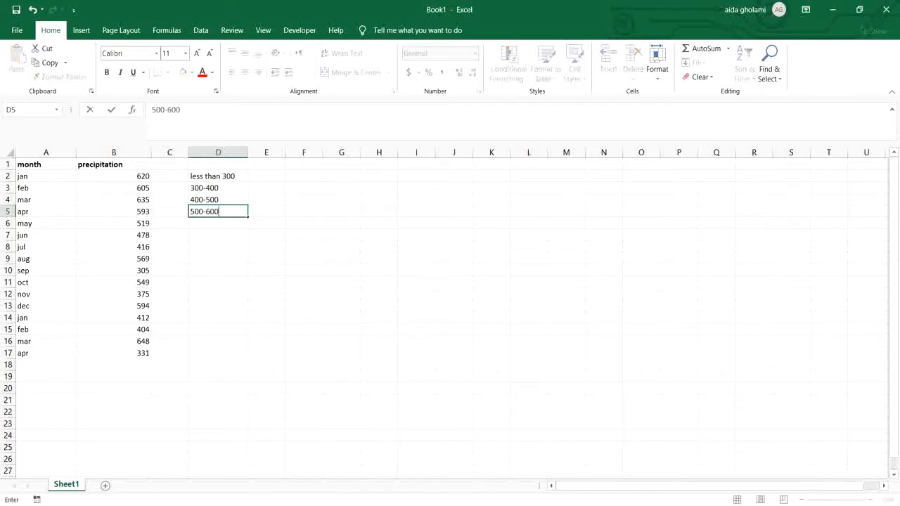
key("Return")
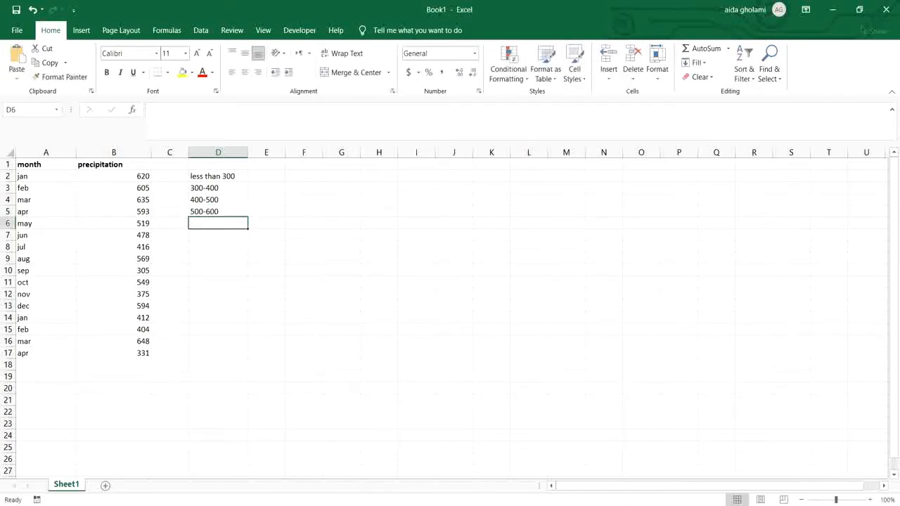
type("more than")
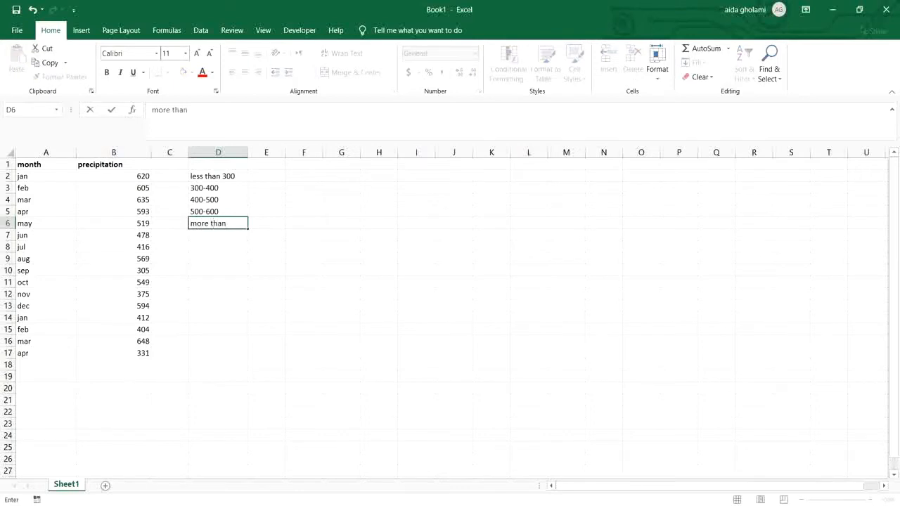
type(" 600")
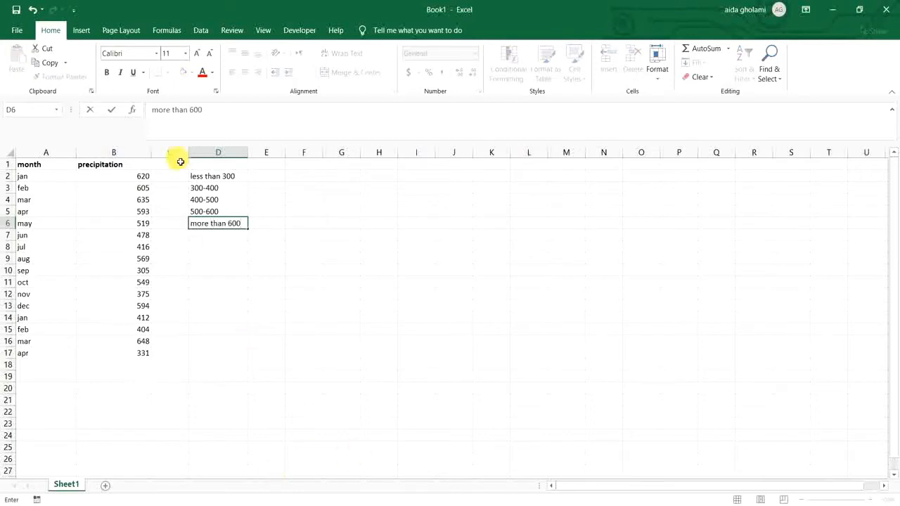
Step: Change the class label in cell D3 to 301-400
left_click(215, 188)
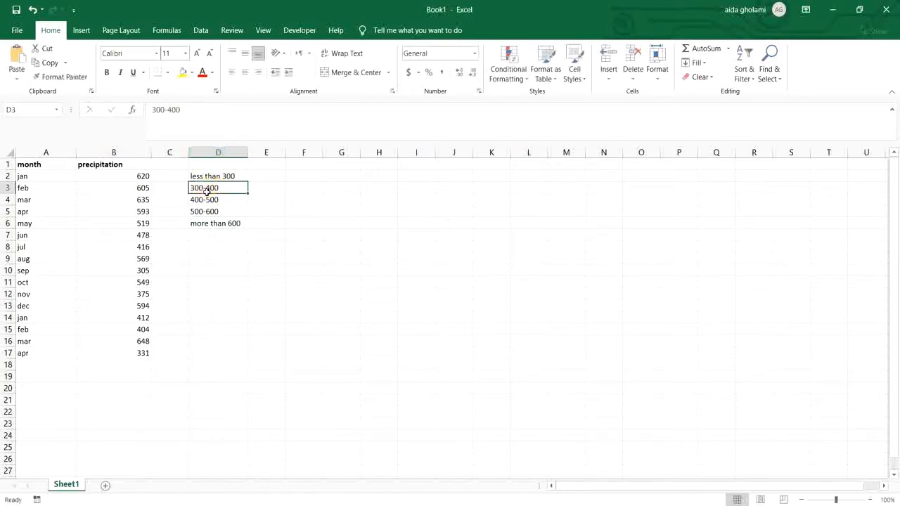
double_click(211, 190)
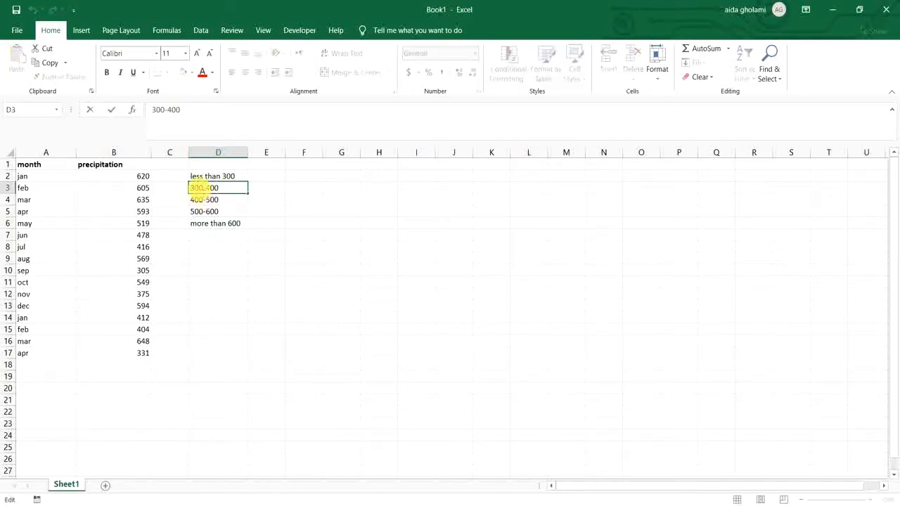
left_click(203, 188)
key("BackSpace")
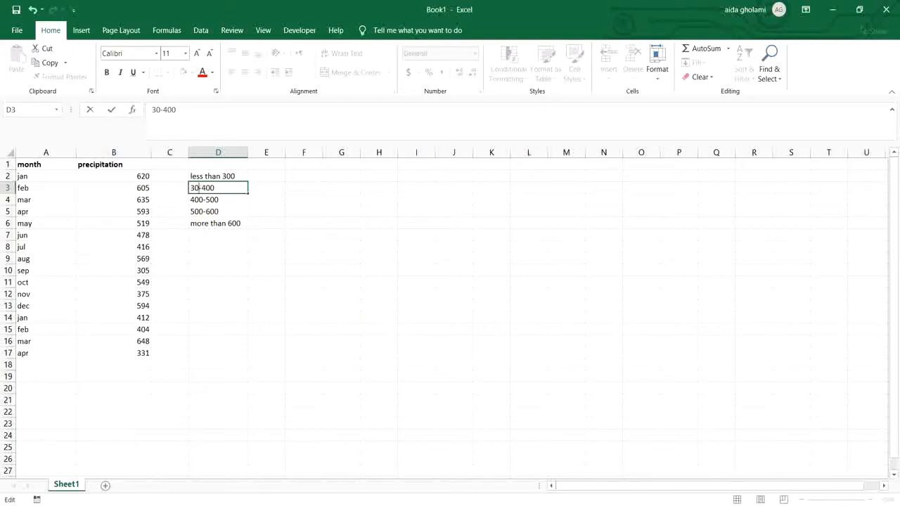
type("1")
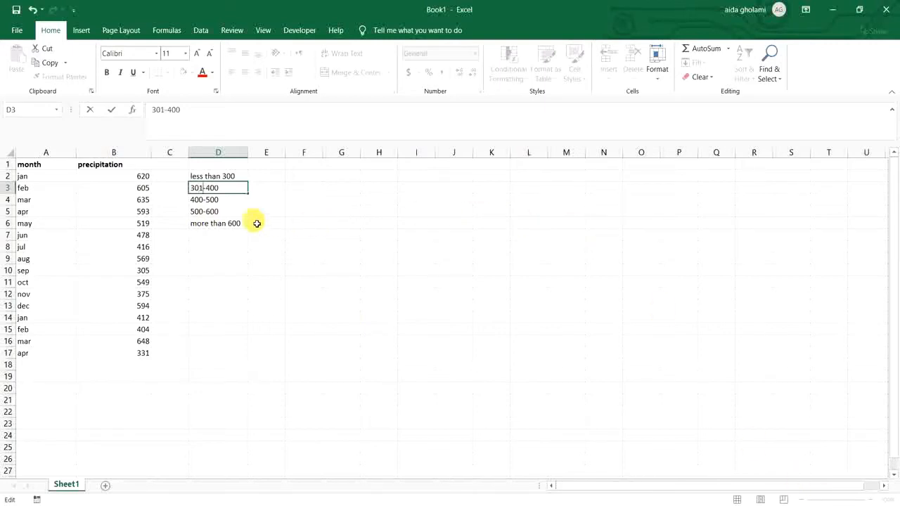
Step: Change the class label in cell D4 to 401-500
left_click(210, 203)
double_click(203, 201)
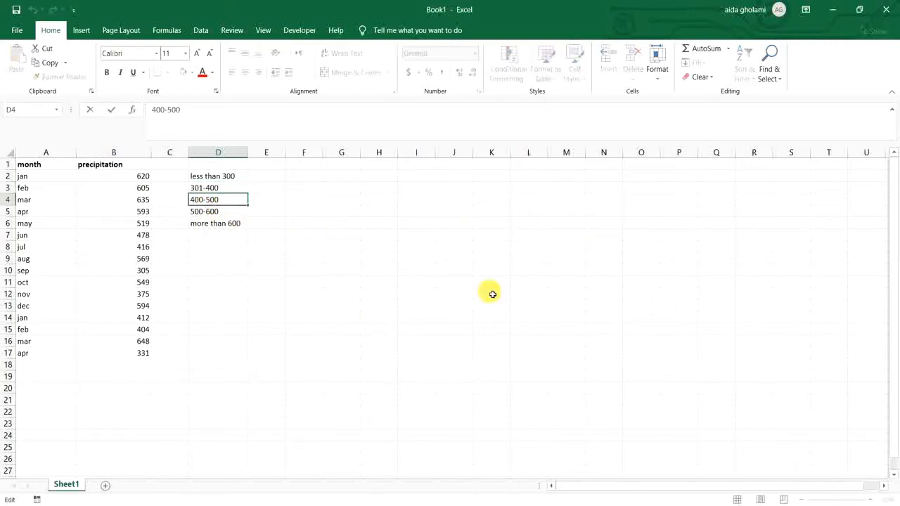
key("BackSpace")
type("1")
Step: Change the class label in cell D5 to 501-600
left_click_drag(196, 223, 206, 210)
left_click(205, 211)
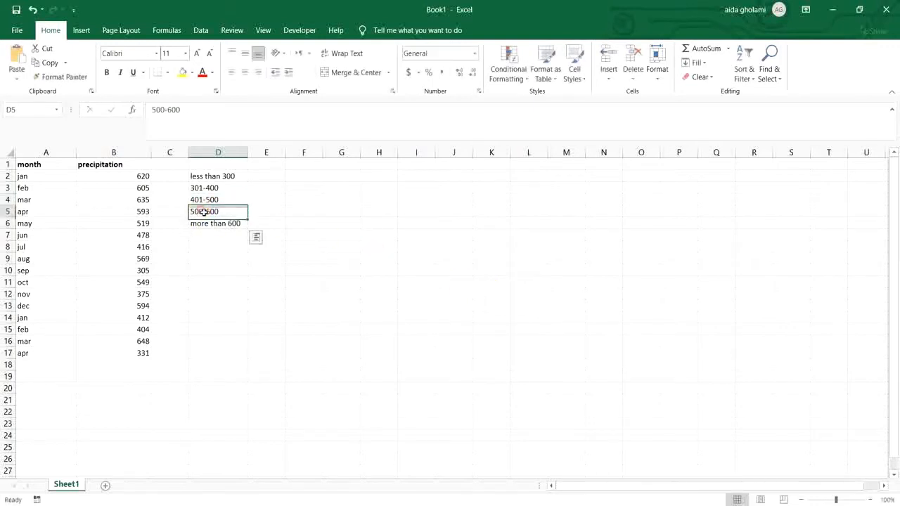
double_click(203, 213)
key("BackSpace")
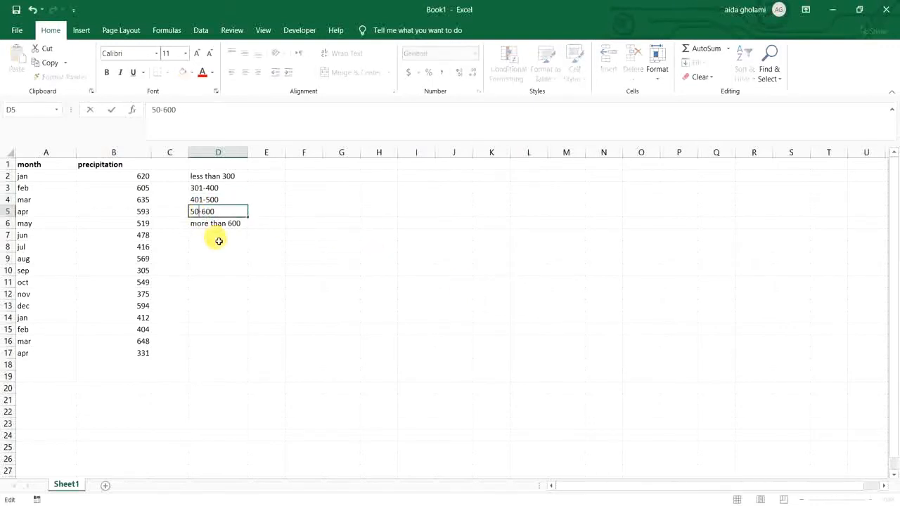
type("1")
key("Return")
left_click(270, 249)
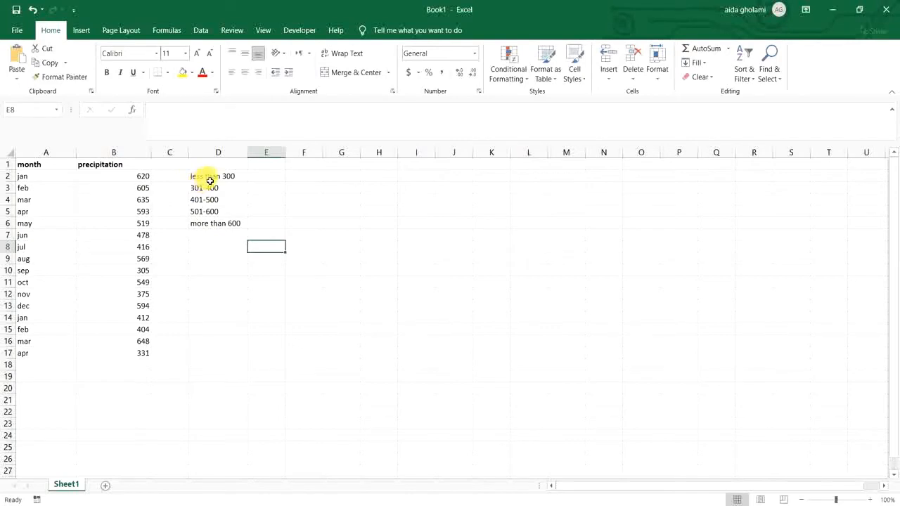
left_click(240, 222)
left_click(259, 176)
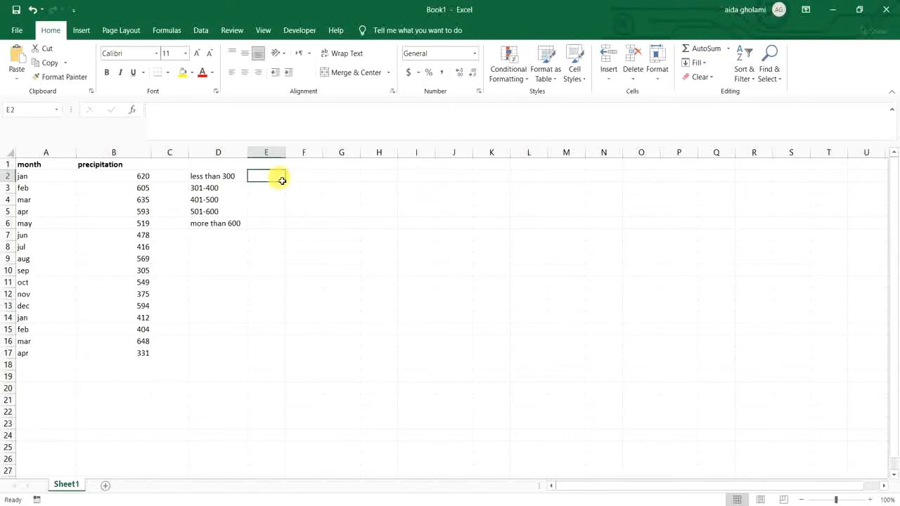
type("=fre")
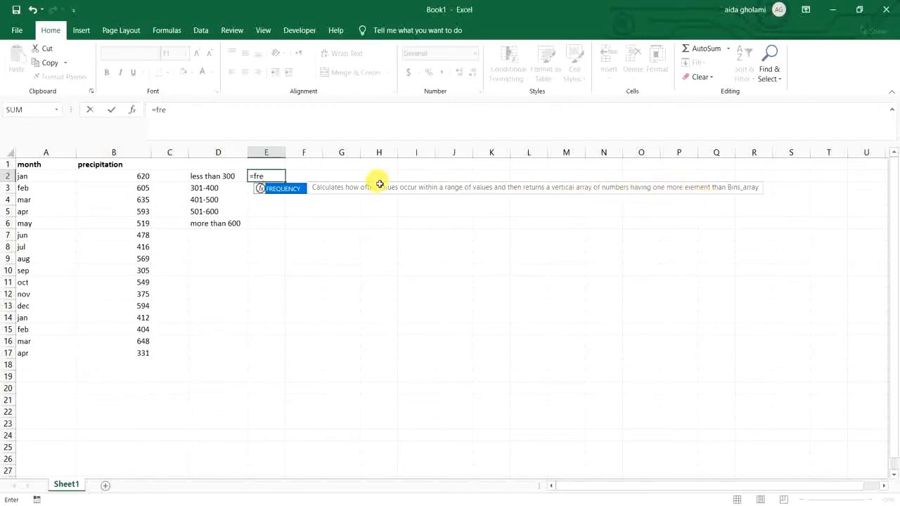
key("BackSpace")
key("BackSpace")
key("BackSpace")
left_click(289, 211)
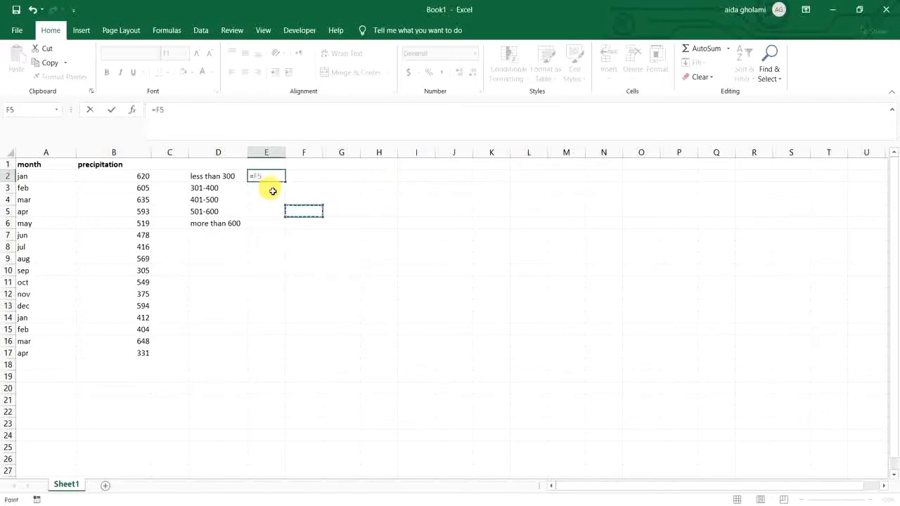
key("BackSpace")
key("BackSpace")
key("BackSpace")
left_click_drag(218, 175, 219, 249)
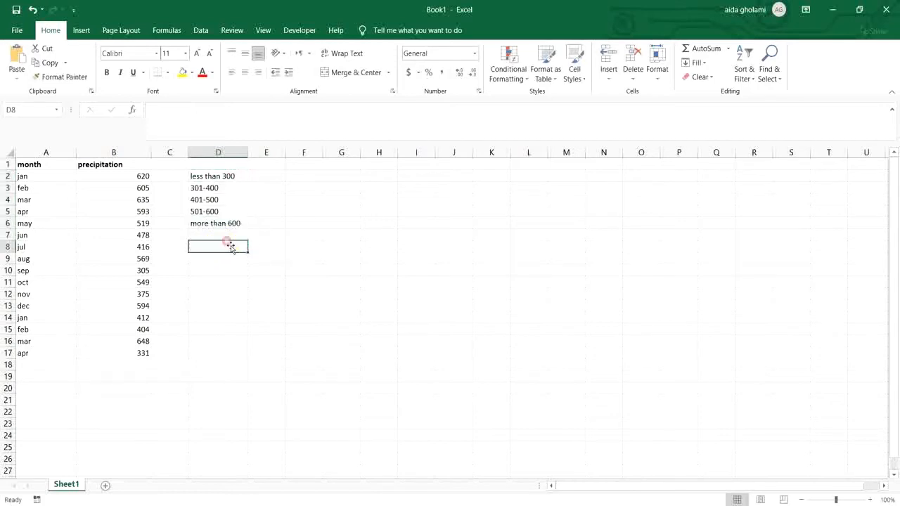
left_click(232, 245)
left_click(299, 177)
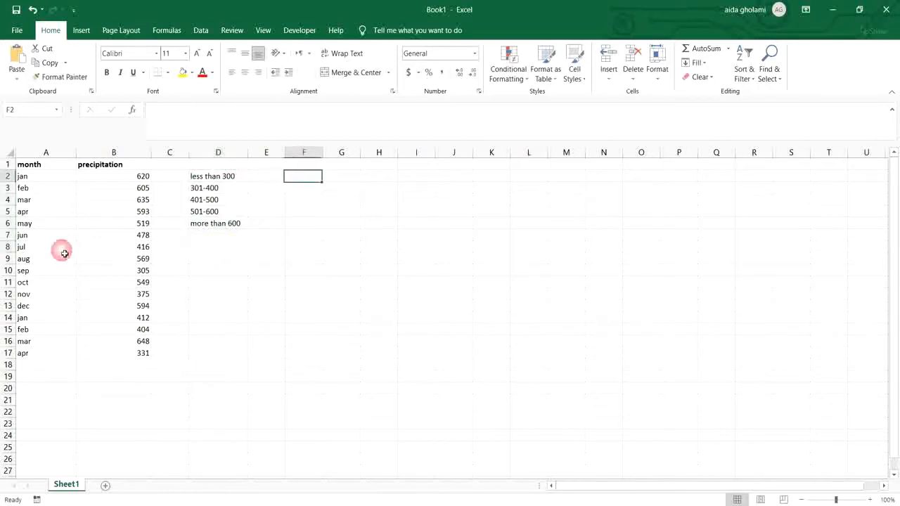
Step: Add the heading "bins" in cell E1 and make it bold
left_click(275, 165)
type("bin")
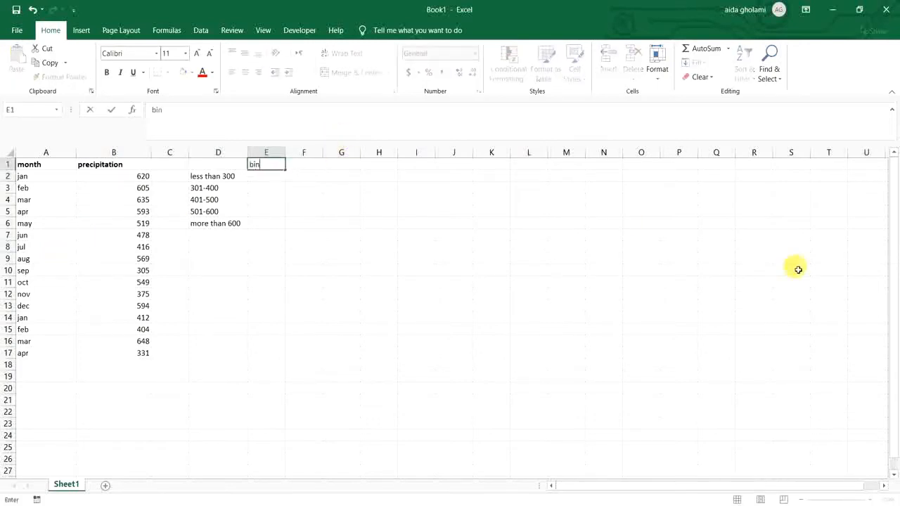
type("s")
left_click(242, 223)
left_click(260, 164)
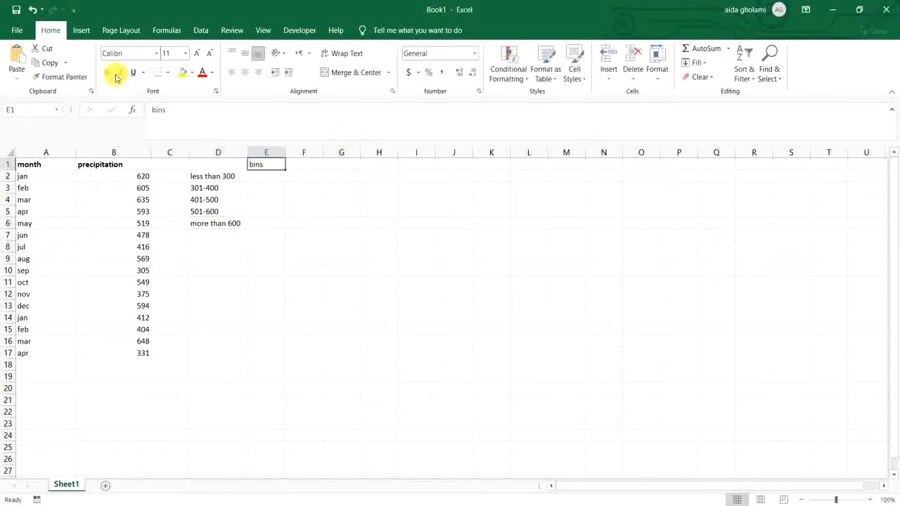
left_click(116, 76)
Step: Enter the bin limits 300, 400, 500 and 600 in cells E2 to E5, beside the class labels
left_click(274, 176)
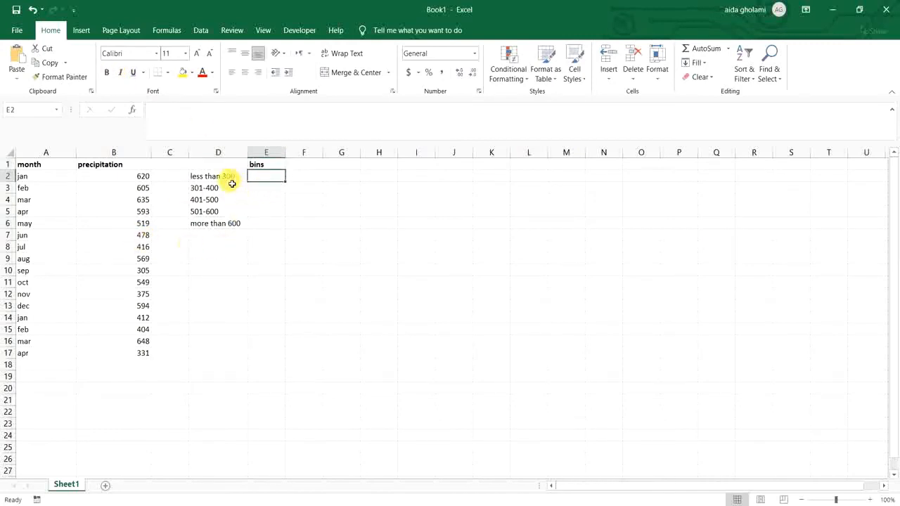
left_click_drag(229, 176, 235, 223)
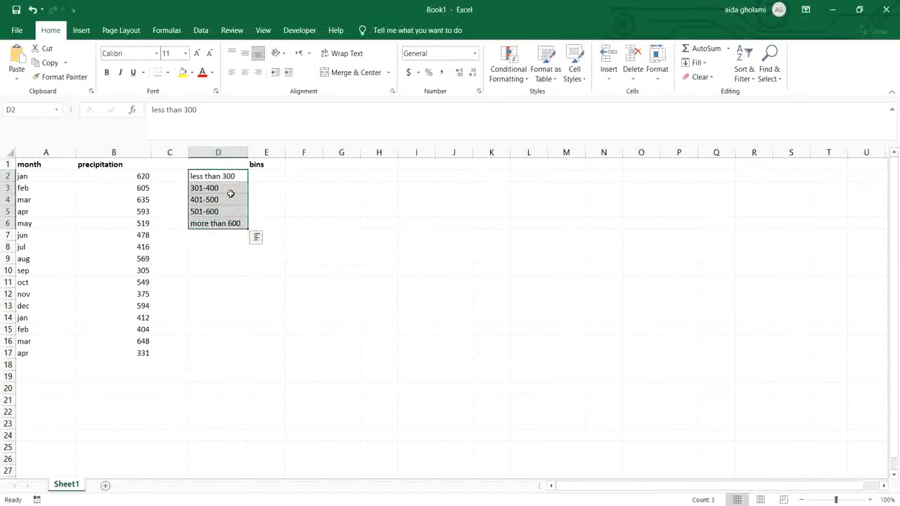
left_click_drag(233, 191, 247, 178)
left_click(272, 175)
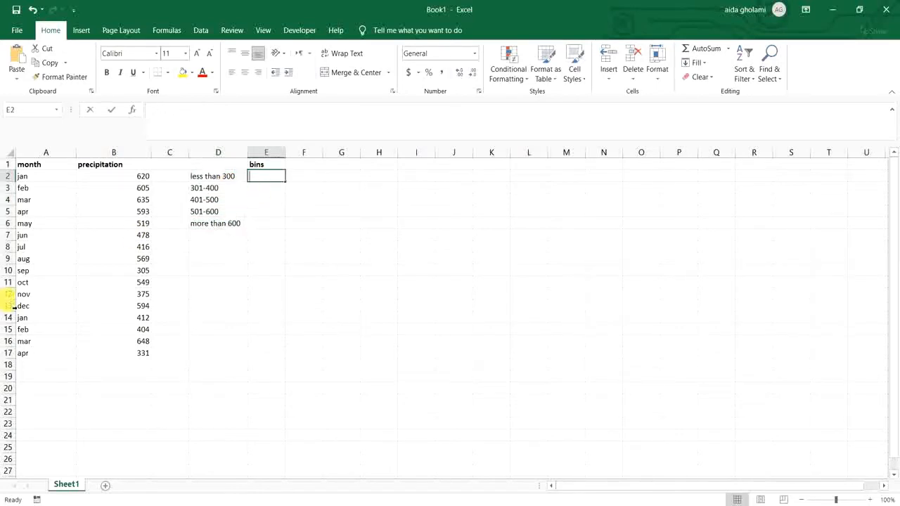
type("300")
key("Return")
type("400")
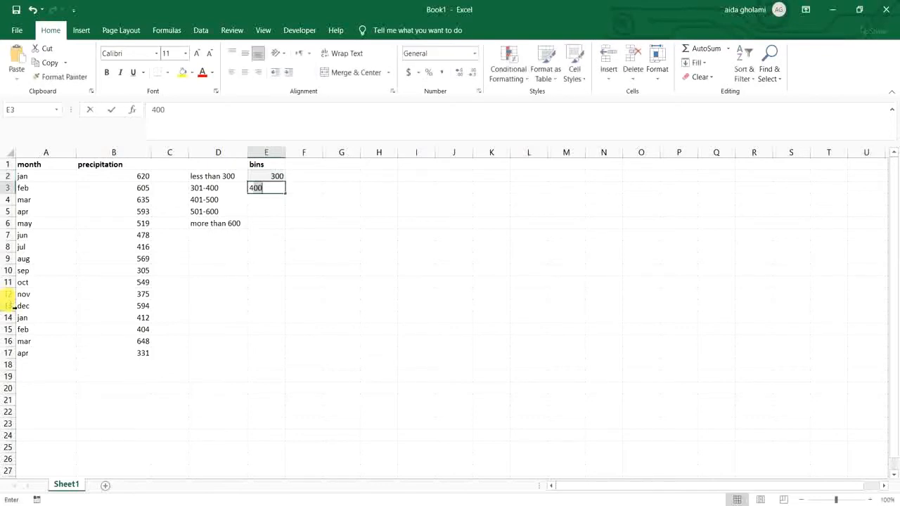
key("Return")
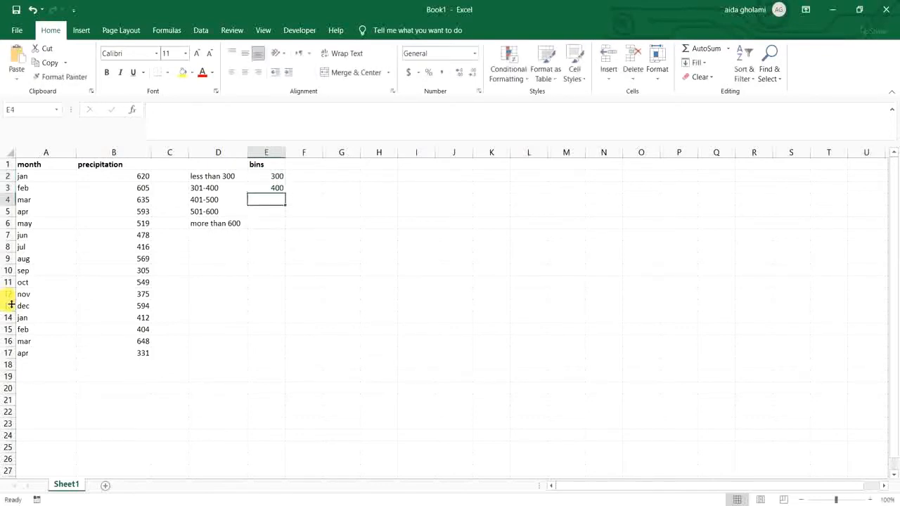
type("500")
key("Return")
type("600")
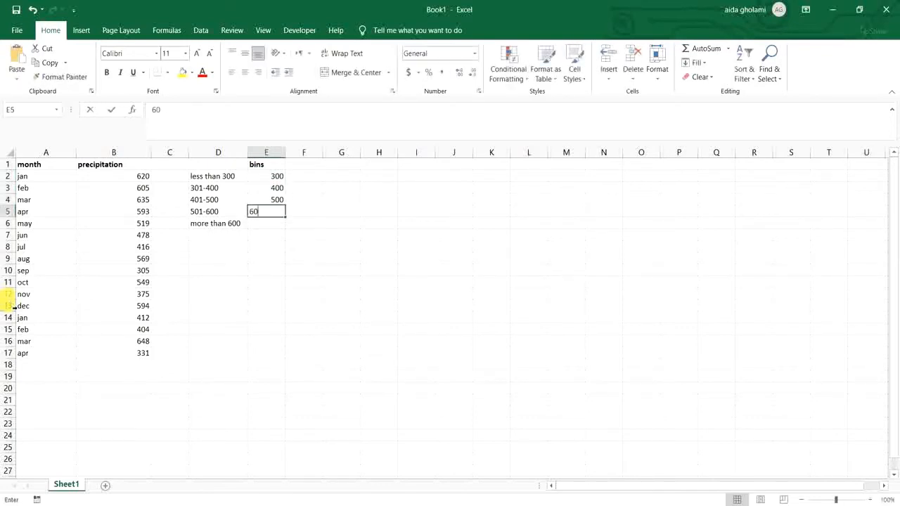
left_click(285, 223)
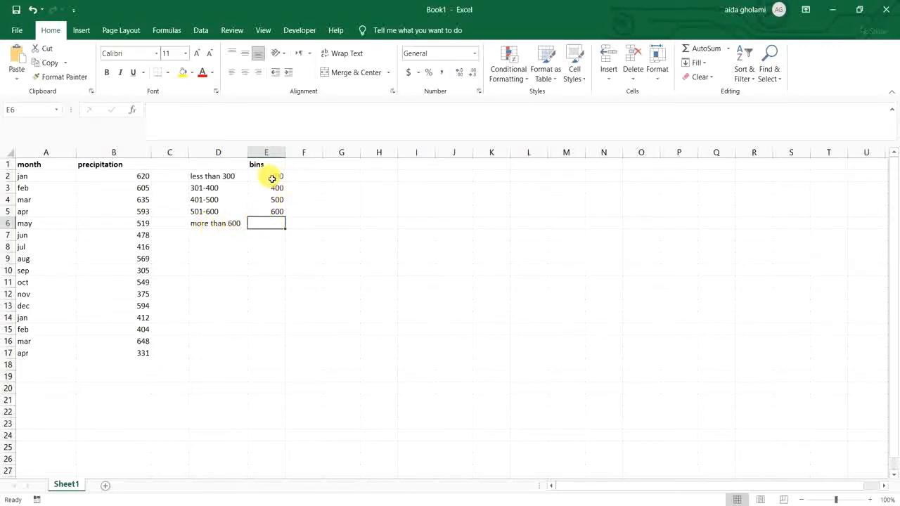
Step: Enter the array formula =FREQUENCY(B2:B17,E2:E5) across cells F2 to F6
left_click(272, 179)
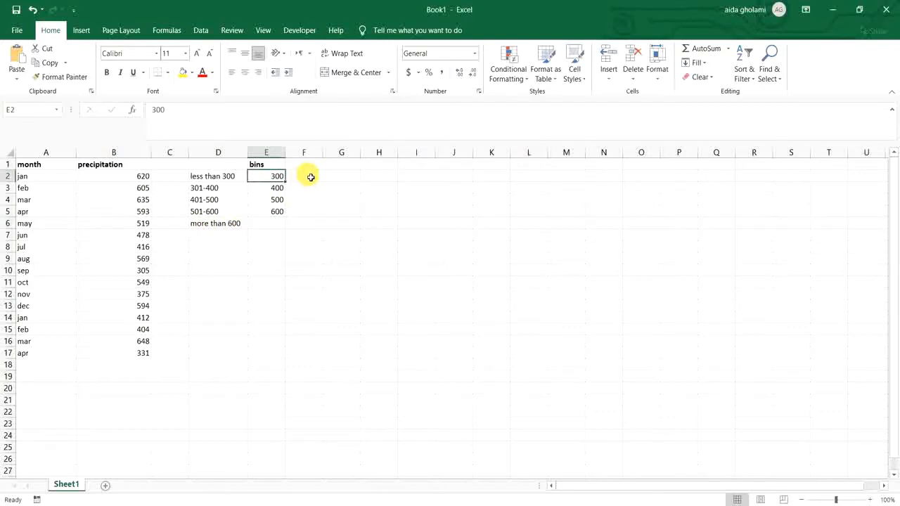
left_click_drag(311, 177, 311, 224)
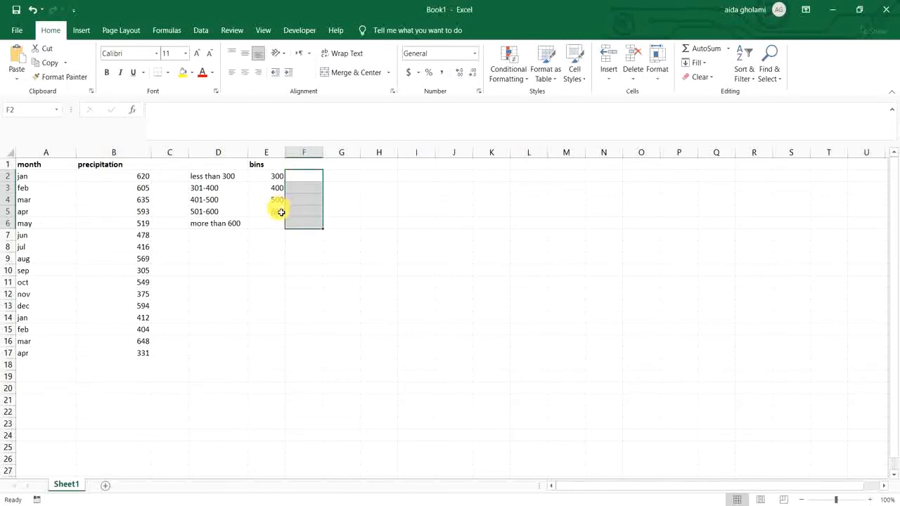
left_click(197, 132)
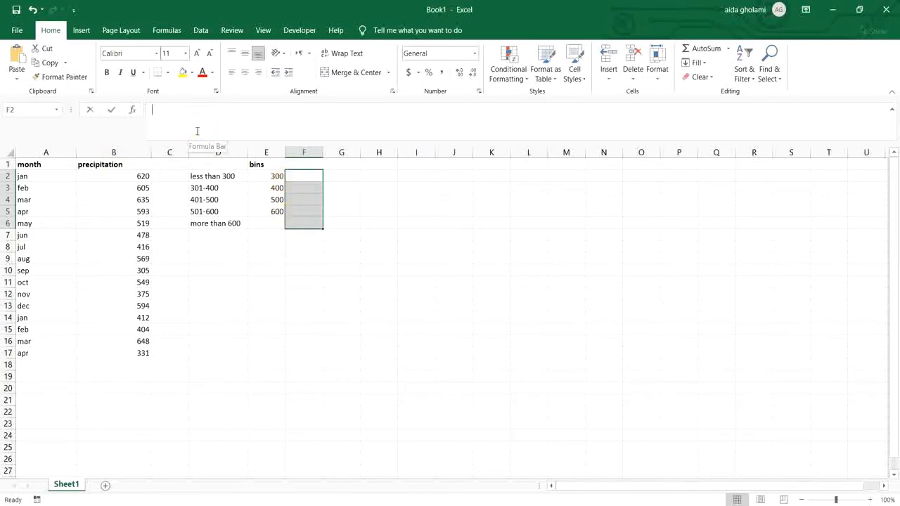
left_click(181, 116)
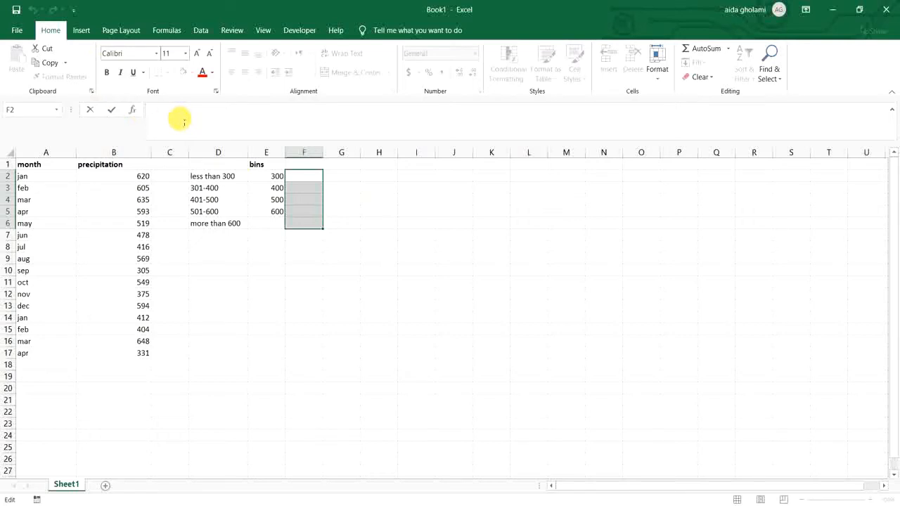
type("=")
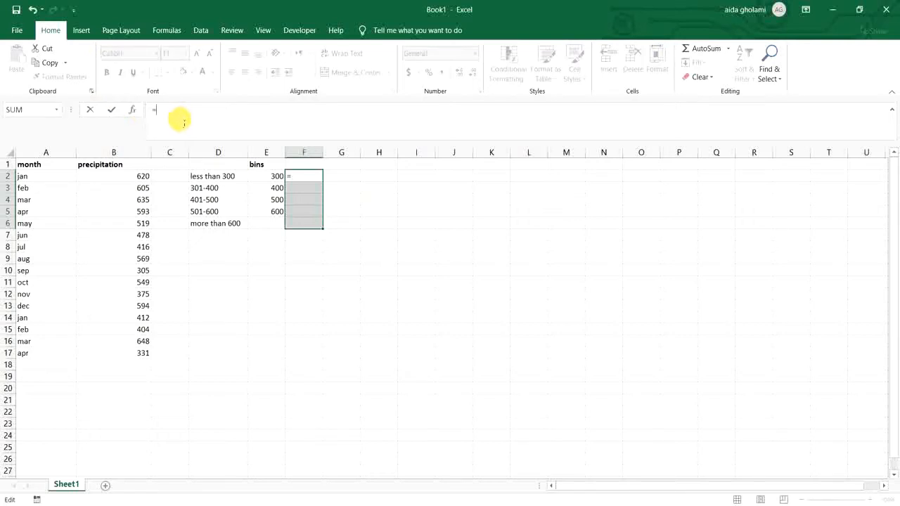
type("fre")
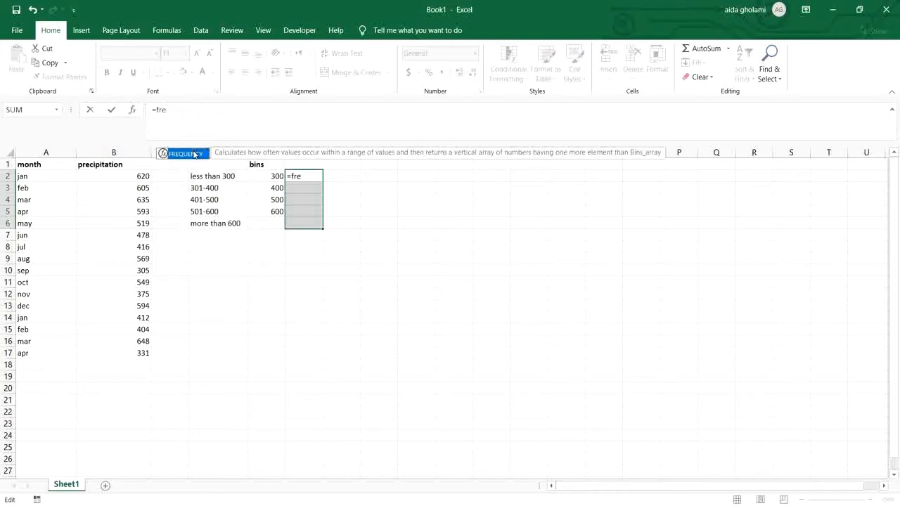
double_click(181, 153)
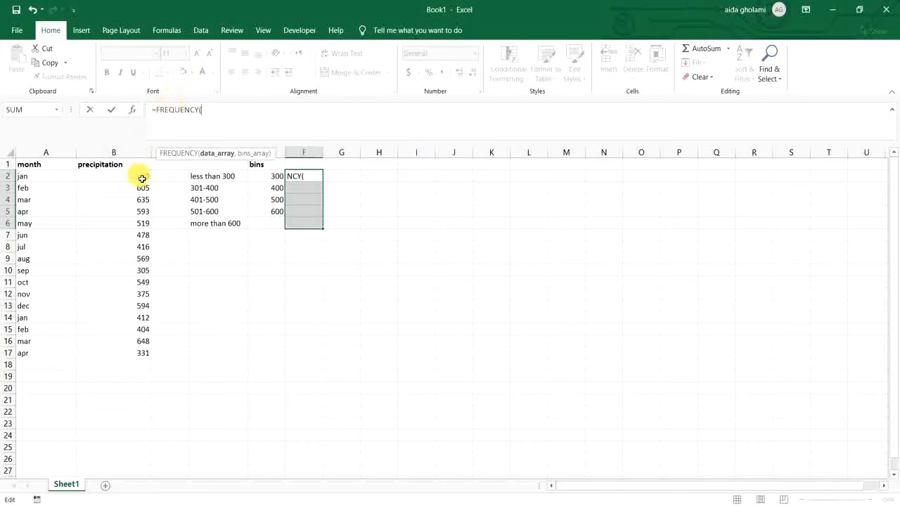
left_click_drag(142, 179, 143, 353)
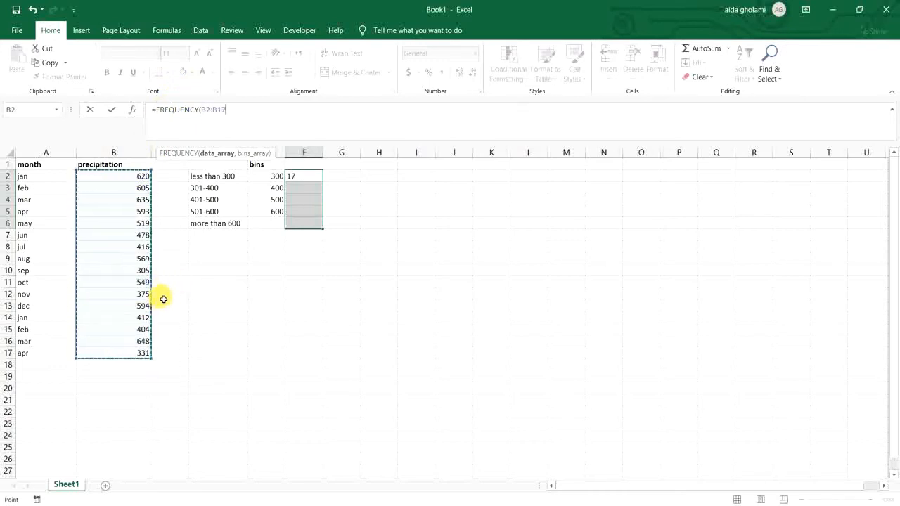
type(",")
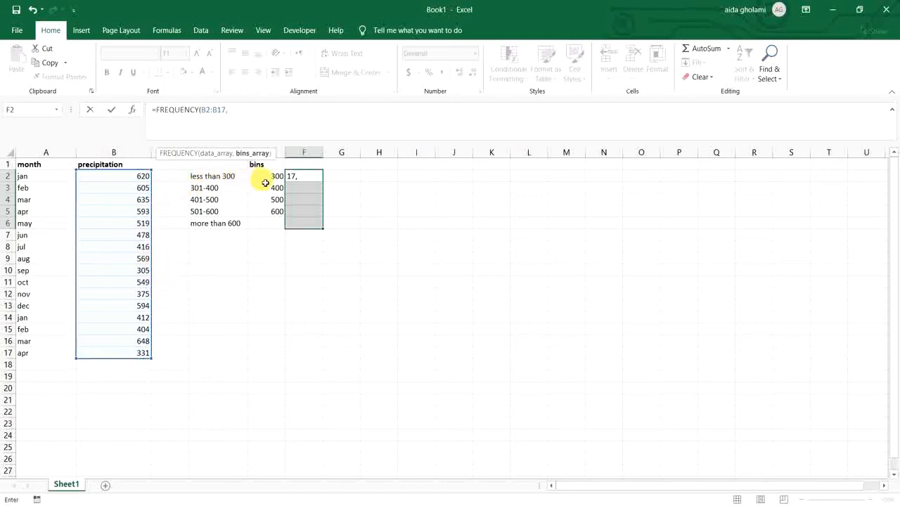
left_click_drag(273, 176, 276, 214)
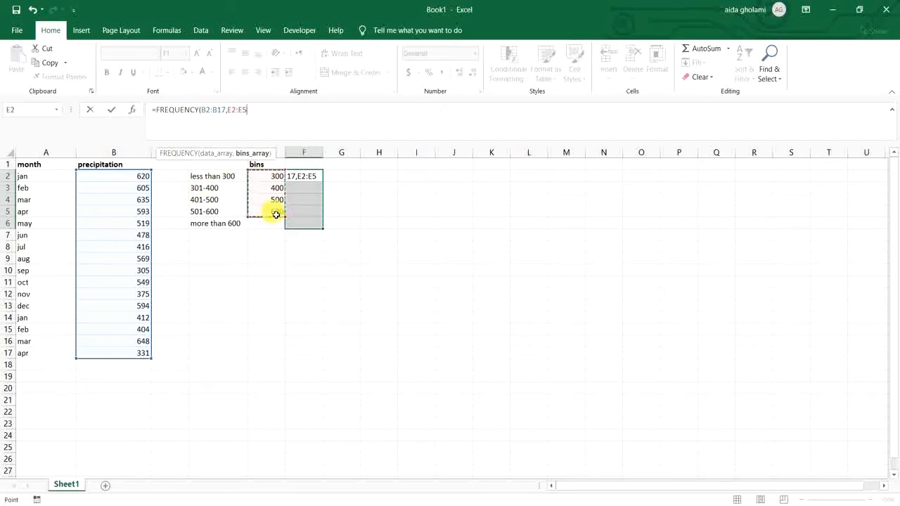
type(")")
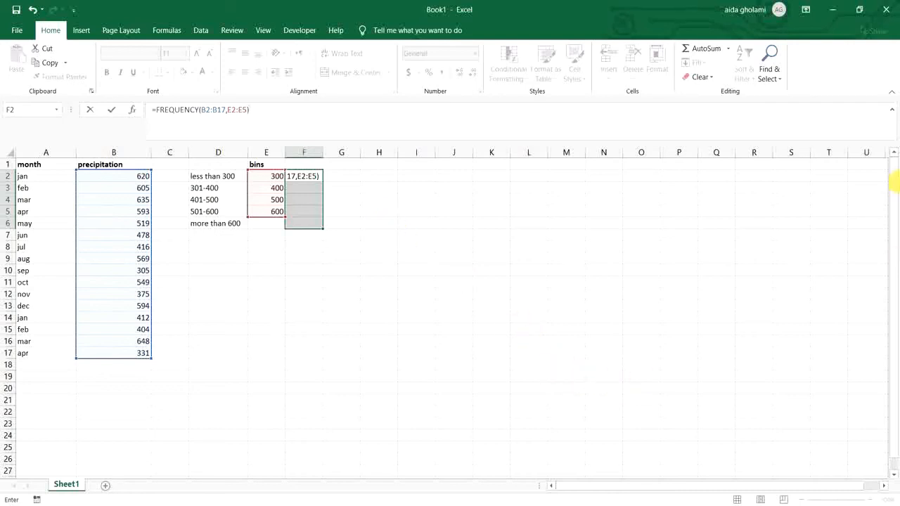
key("ctrl+shift+Return")
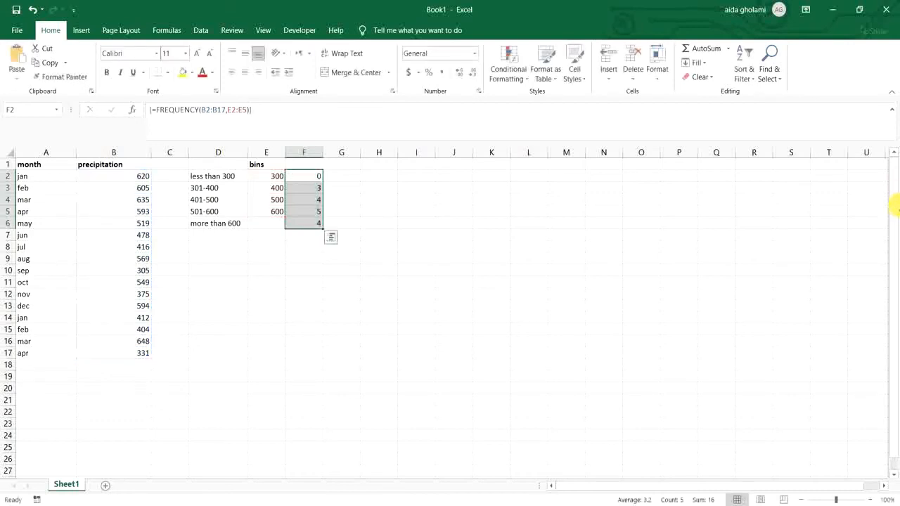
Step: Check the frequencies of the "less than 300" and 301-400 classes against the precipitation values in column B
left_click(298, 176)
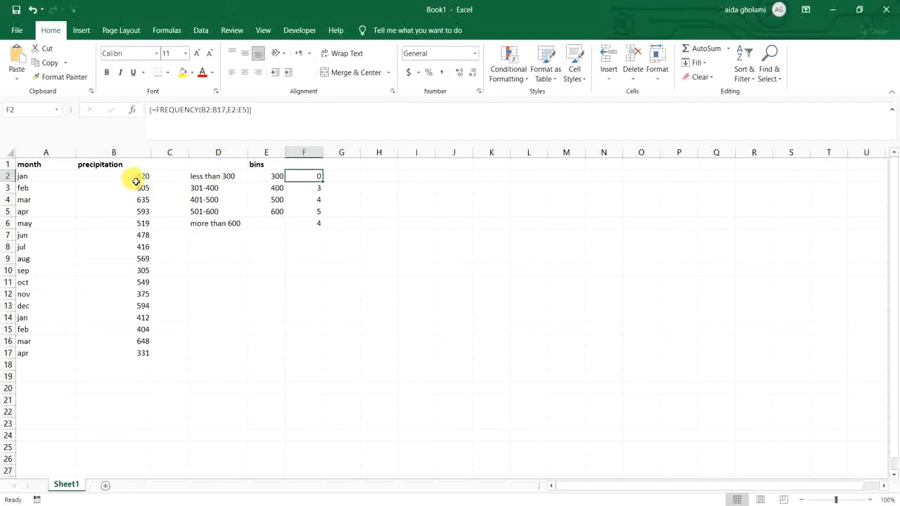
left_click(140, 274)
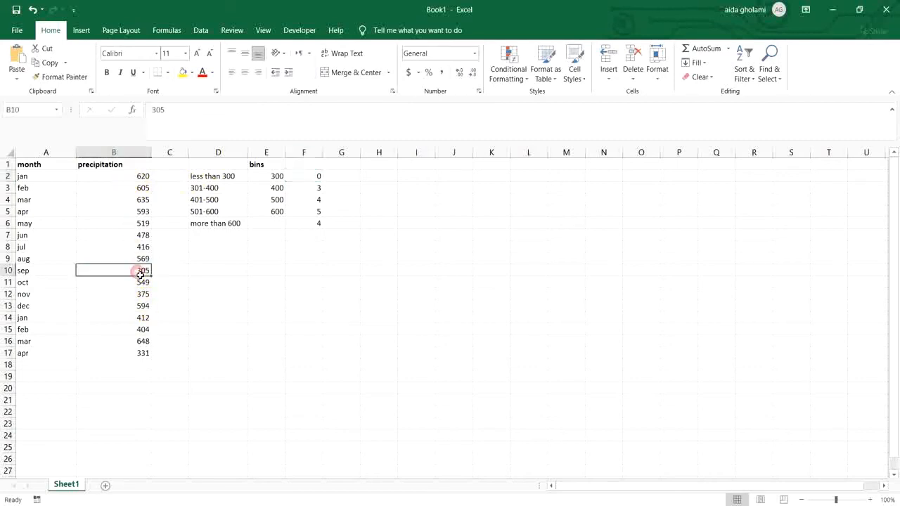
left_click(317, 190)
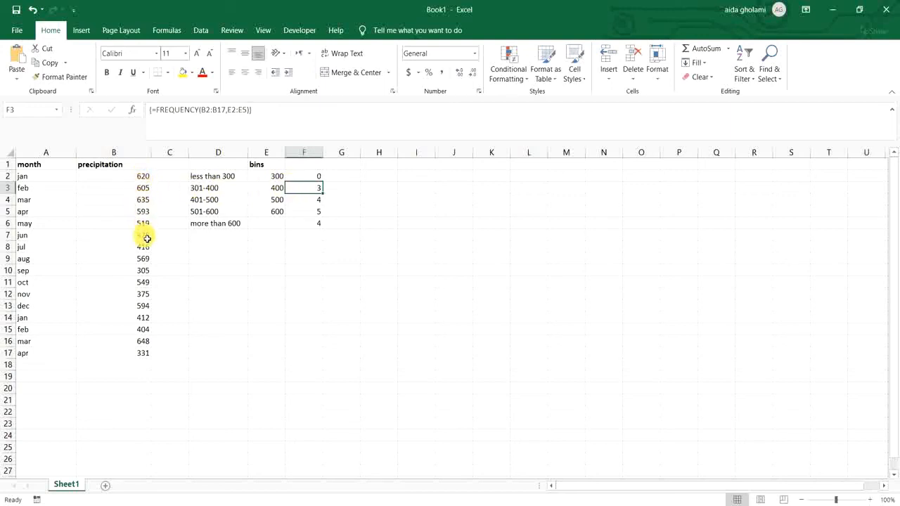
left_click(144, 270)
left_click(144, 295)
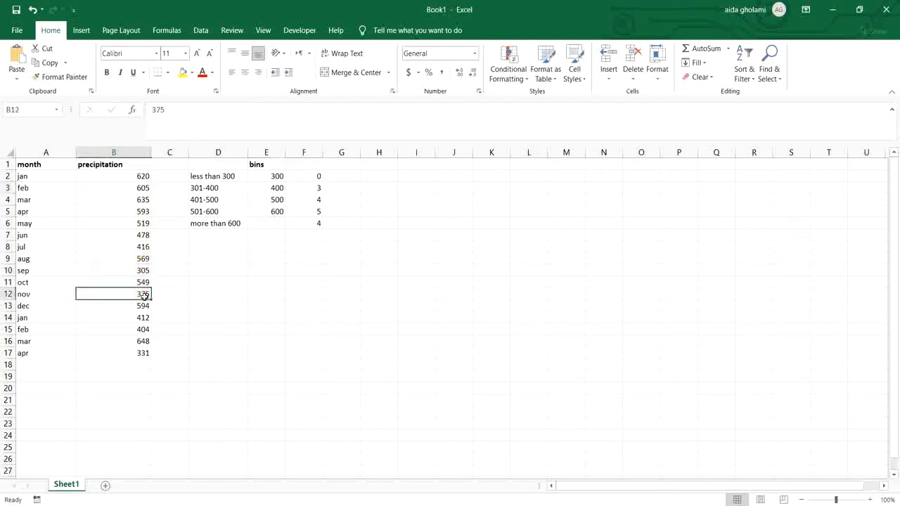
left_click(145, 353)
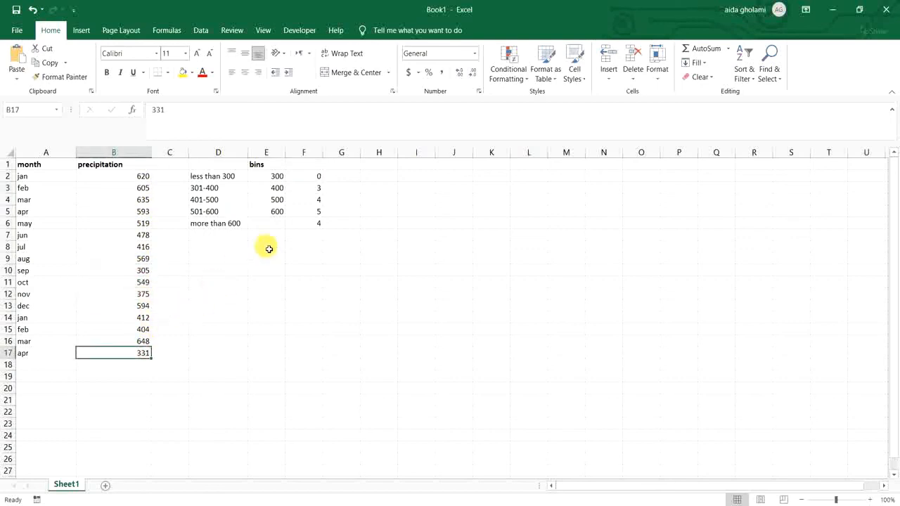
Step: Check the frequencies of the 401-500 and "more than 600" classes against the matching precipitation values in column B
left_click(303, 201)
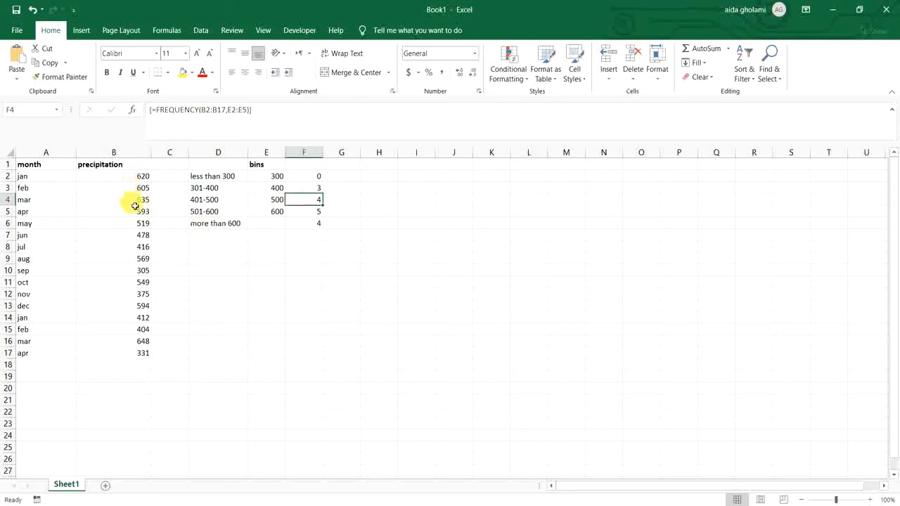
left_click(138, 235)
left_click(138, 248)
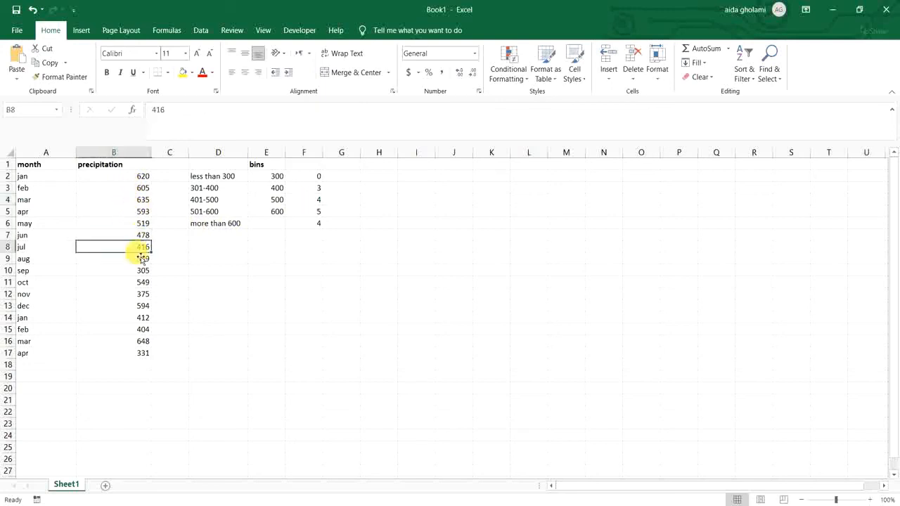
left_click(141, 318)
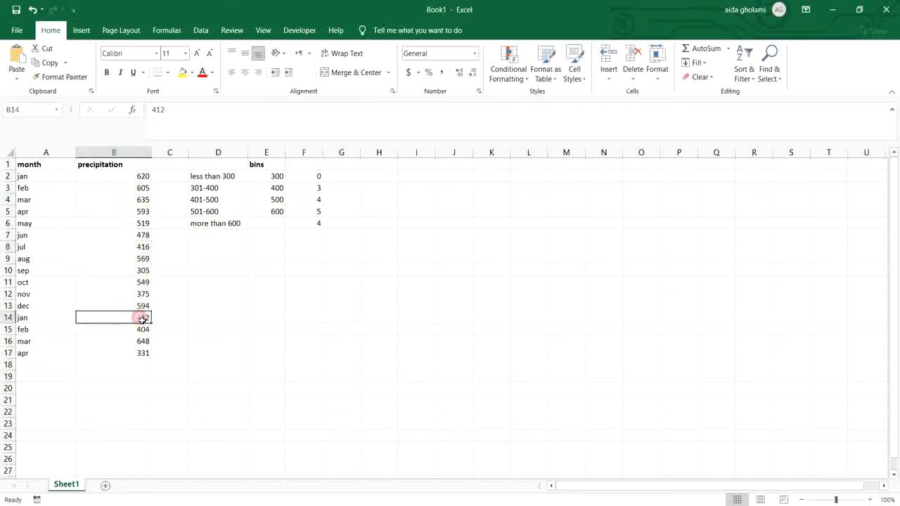
left_click(141, 328)
left_click(303, 227)
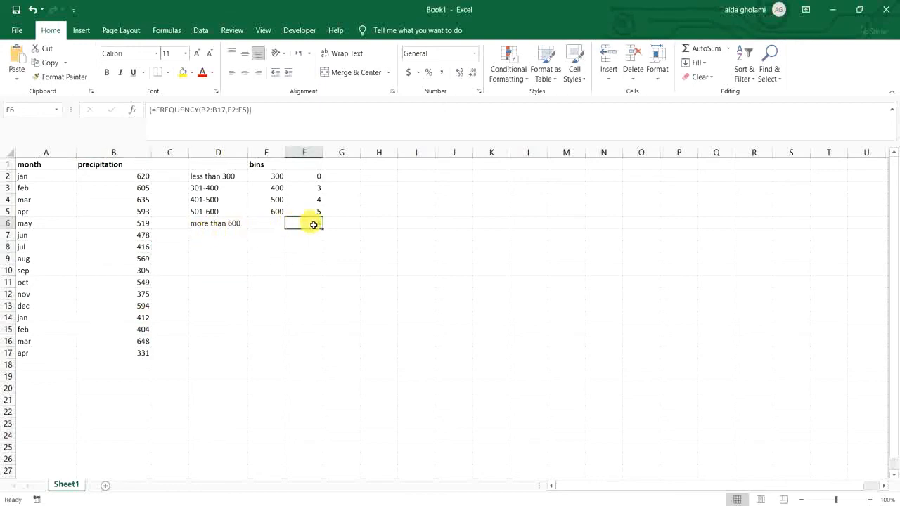
left_click(137, 341)
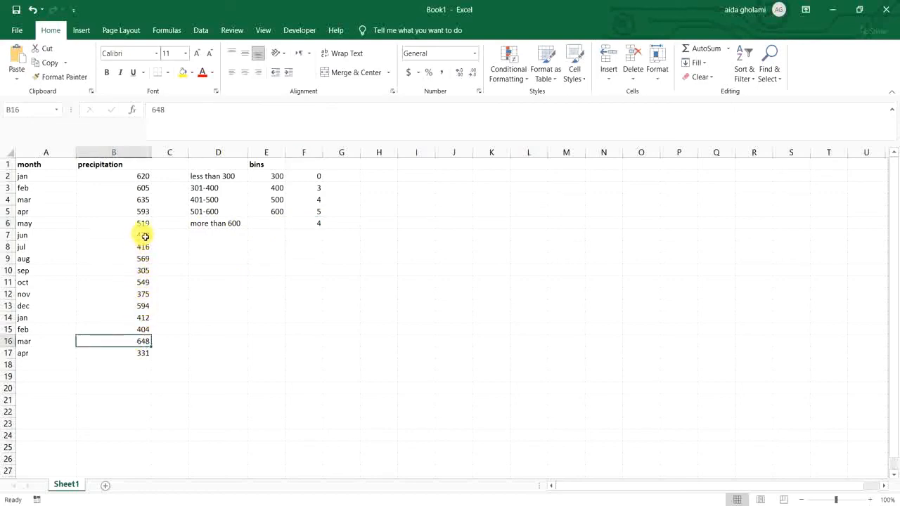
left_click(143, 210)
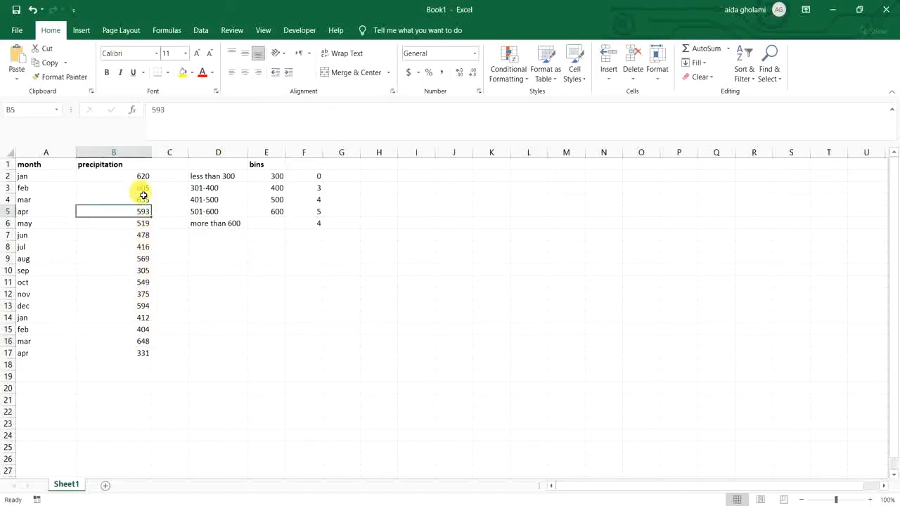
left_click(141, 199)
left_click(140, 188)
left_click(141, 176)
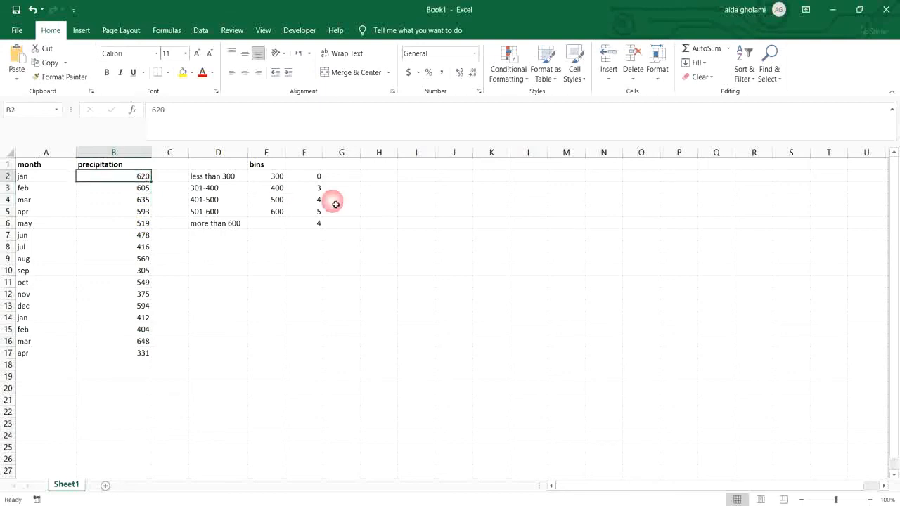
left_click(336, 204)
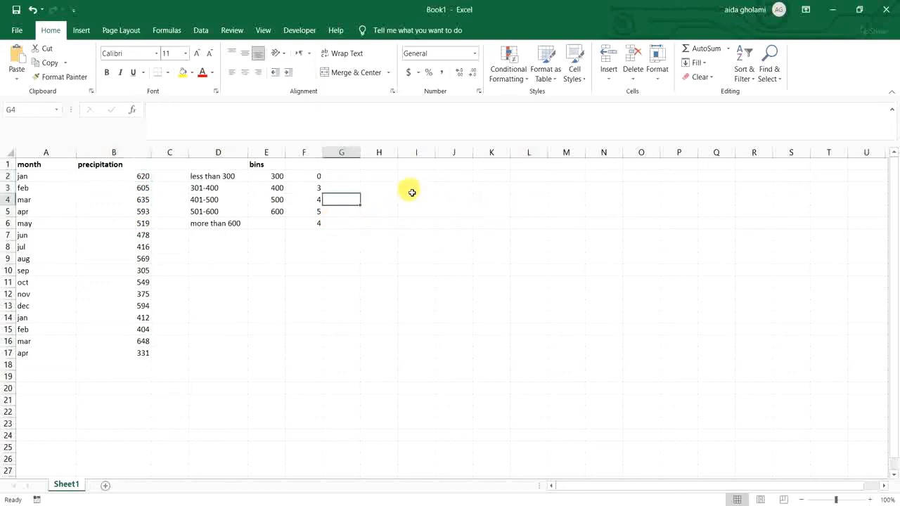